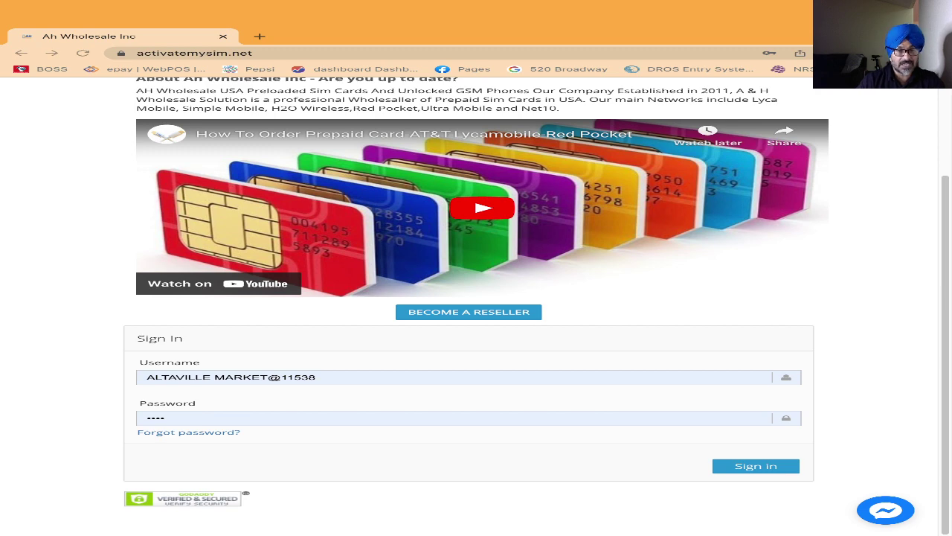
- Sign in to the reseller portal with the prefilled credentials and open the E-Sim Activation page
{"action": "scroll", "coordinate": [476, 305], "scroll_direction": "up", "scroll_amount": 1}
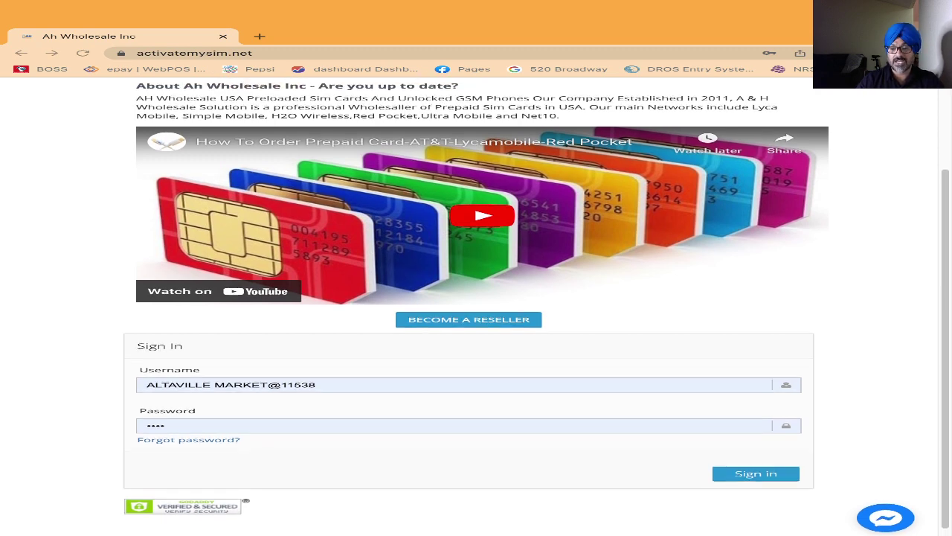
{"action": "scroll", "coordinate": [476, 305], "scroll_direction": "down", "scroll_amount": 1}
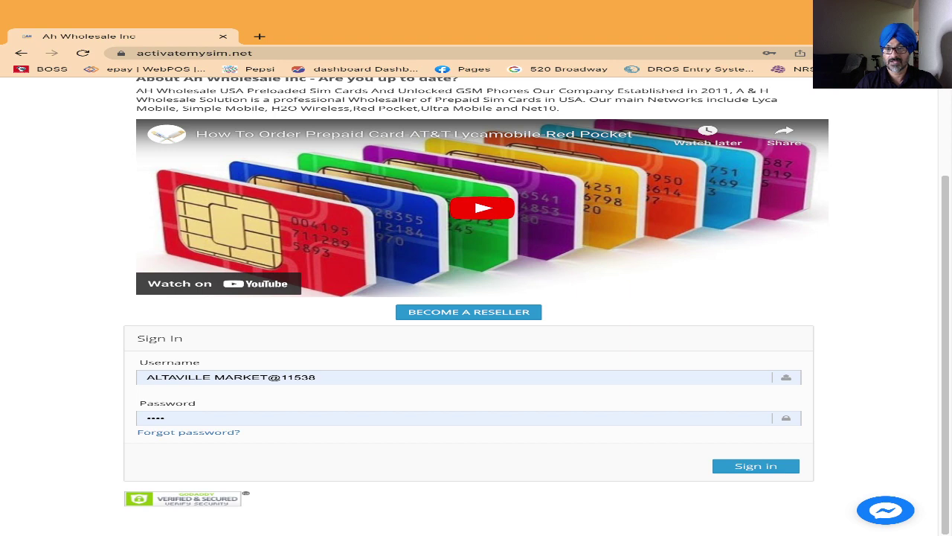
{"action": "key", "text": "Return"}
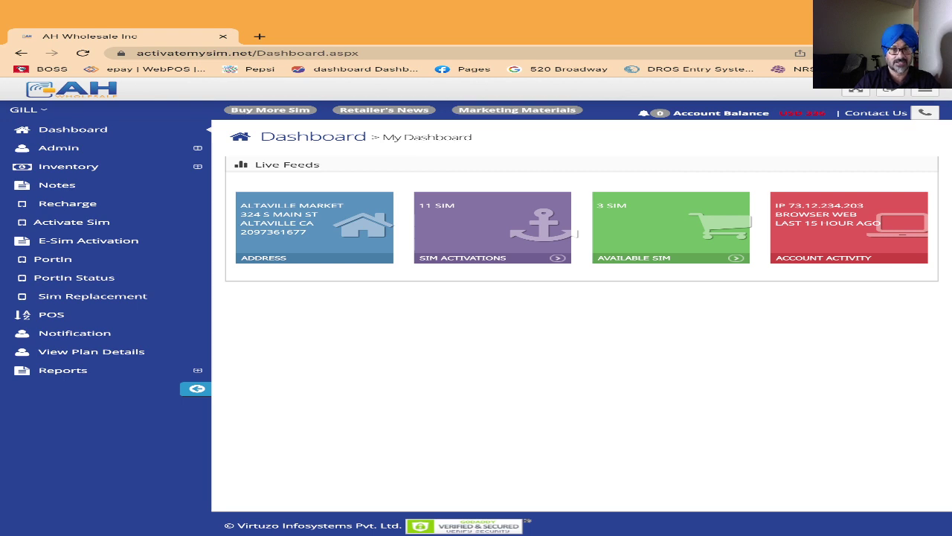
{"action": "key", "text": "super+r"}
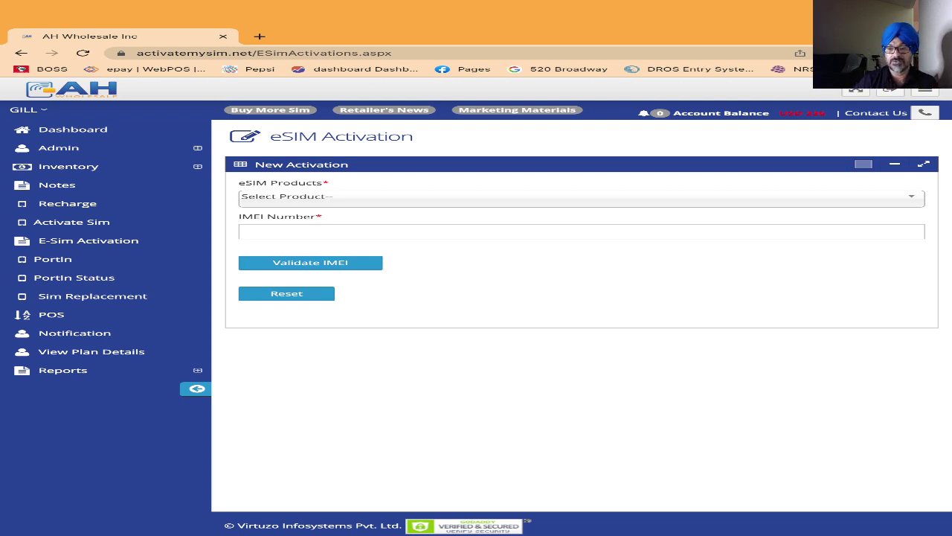
- Select ATT-ESIM-US-Canada-MEX(Unlimited Text and Data) as the eSIM product
{"action": "left_click", "coordinate": [580, 196]}
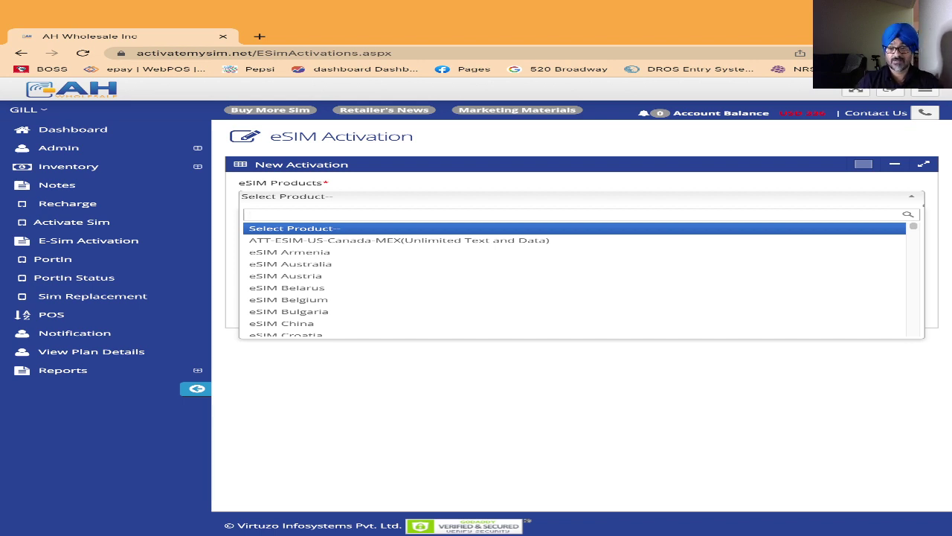
{"action": "key", "text": "Down"}
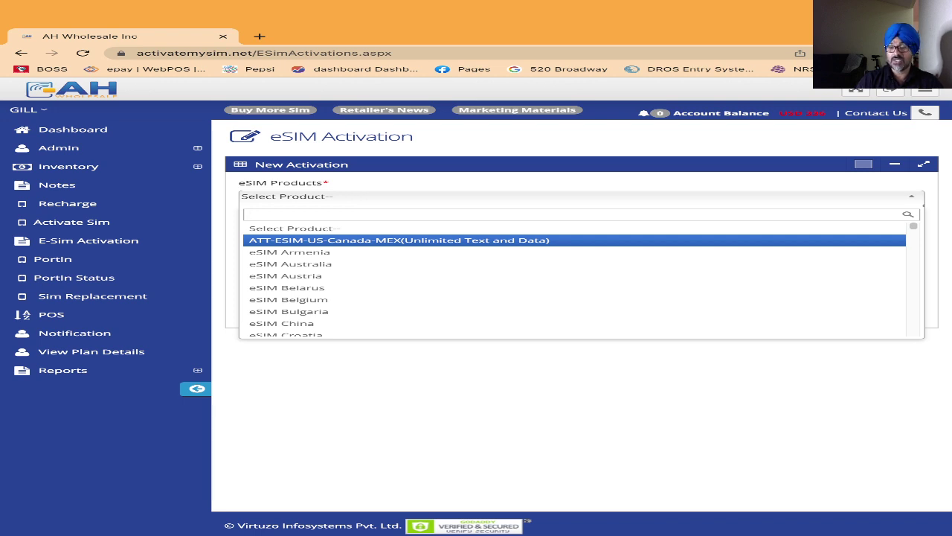
{"action": "key", "text": "Return"}
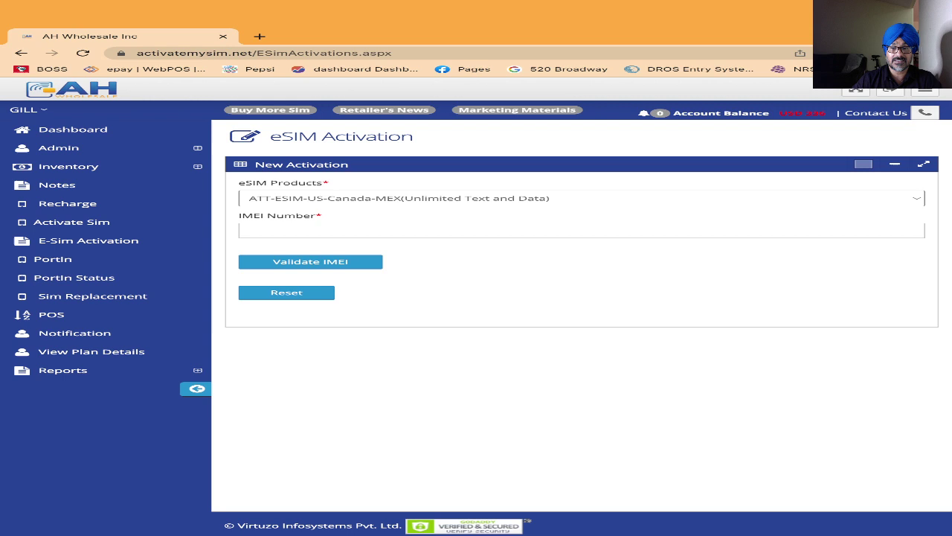
- Enter the phone's IMEI number for the new activation and validate it
{"action": "left_click", "coordinate": [246, 230]}
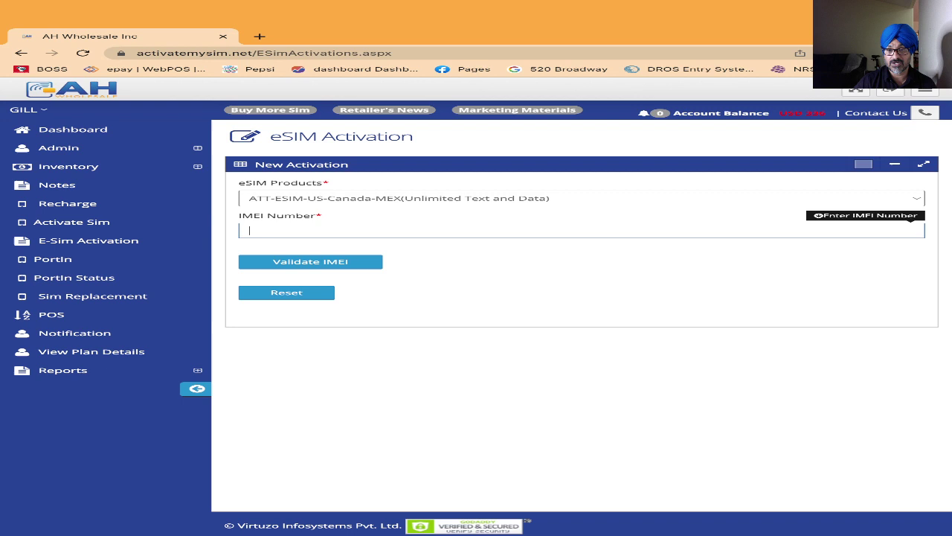
{"action": "key", "text": "ctrl+v"}
{"action": "key", "text": "Tab"}
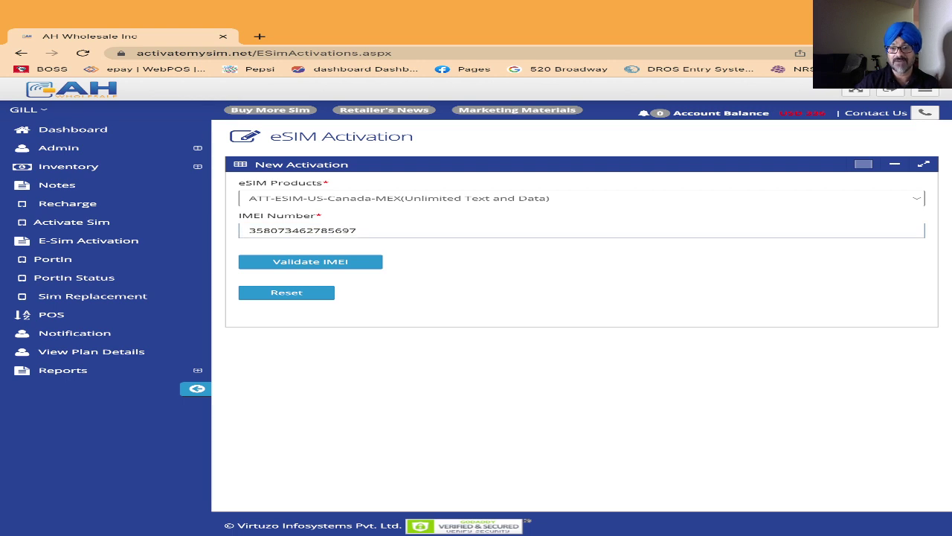
{"action": "key", "text": "Return"}
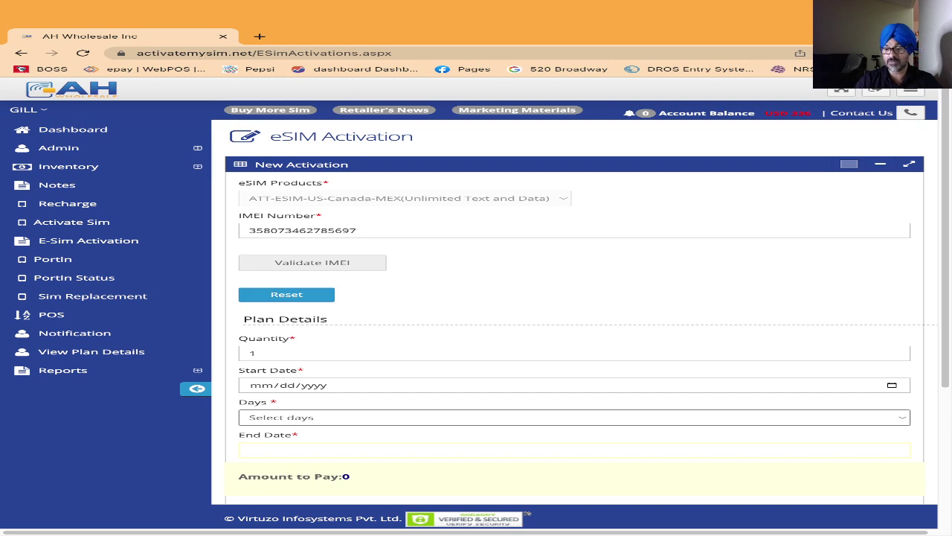
- Set the plan's start date to 01/05/2023 and its duration to 7 days
{"action": "scroll", "coordinate": [527, 513], "scroll_direction": "down", "scroll_amount": 5}
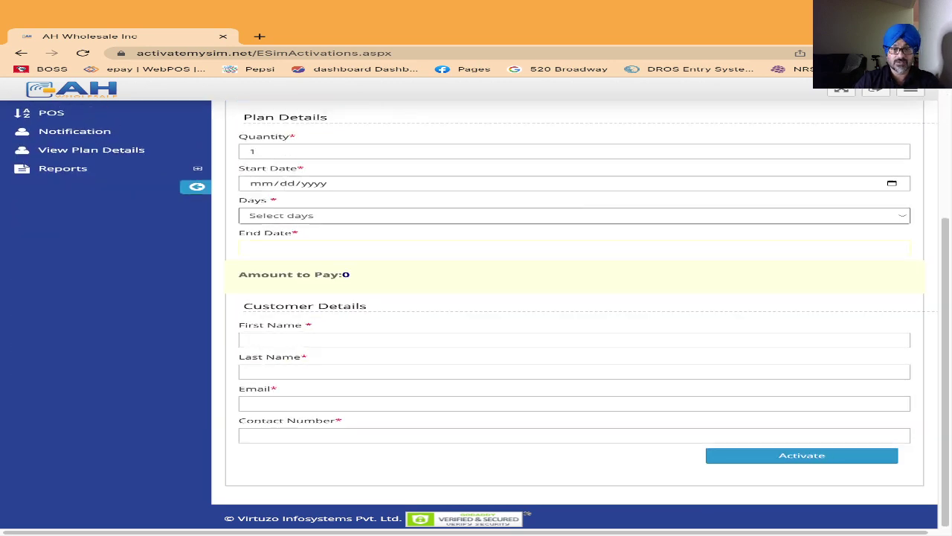
{"action": "scroll", "coordinate": [527, 513], "scroll_direction": "up", "scroll_amount": 1}
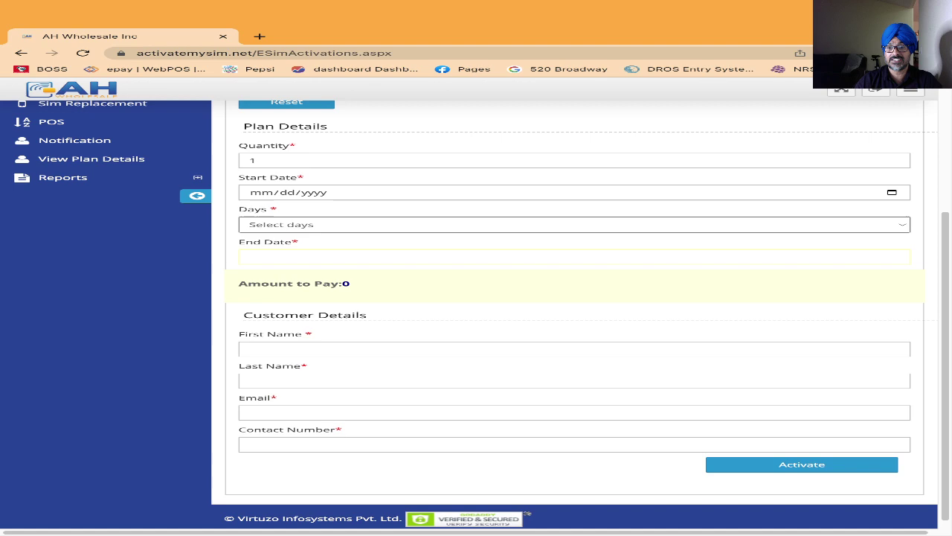
{"action": "scroll", "coordinate": [527, 514], "scroll_direction": "down", "scroll_amount": 1}
{"action": "scroll", "coordinate": [527, 513], "scroll_direction": "up", "scroll_amount": 5}
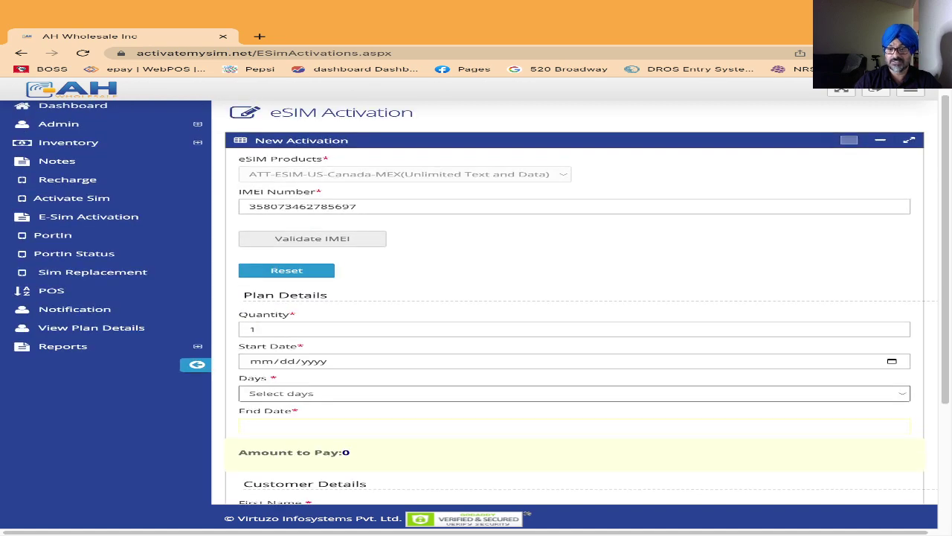
{"action": "scroll", "coordinate": [527, 513], "scroll_direction": "down", "scroll_amount": 2}
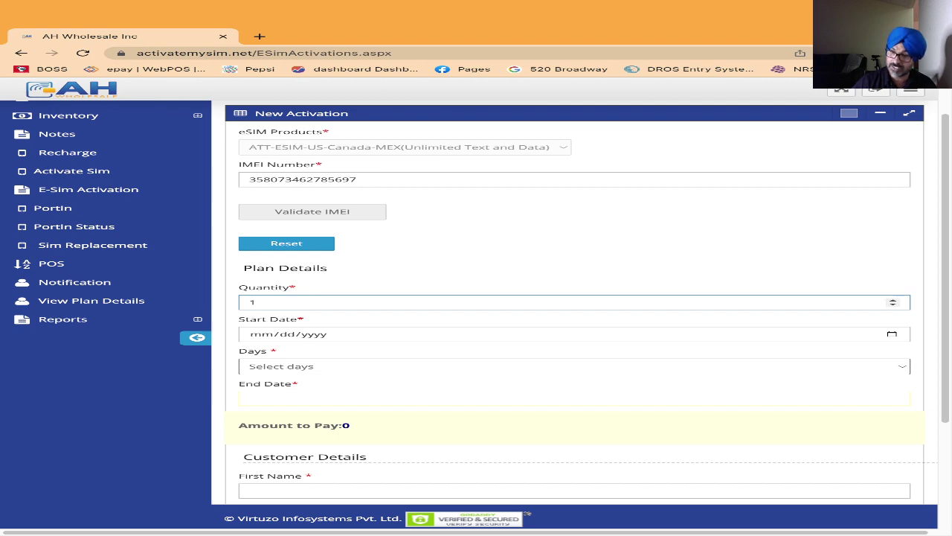
{"action": "scroll", "coordinate": [572, 312], "scroll_direction": "up", "scroll_amount": 2}
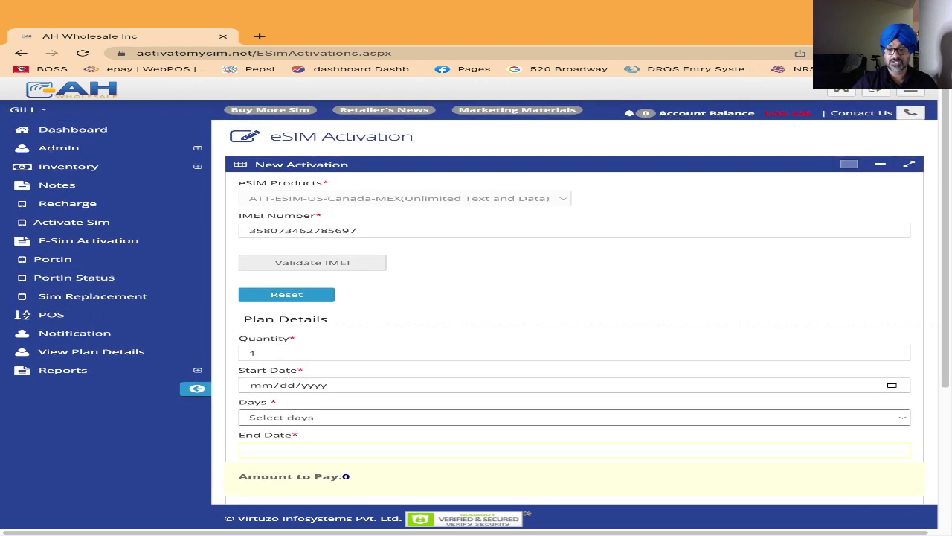
{"action": "scroll", "coordinate": [573, 312], "scroll_direction": "down", "scroll_amount": 3}
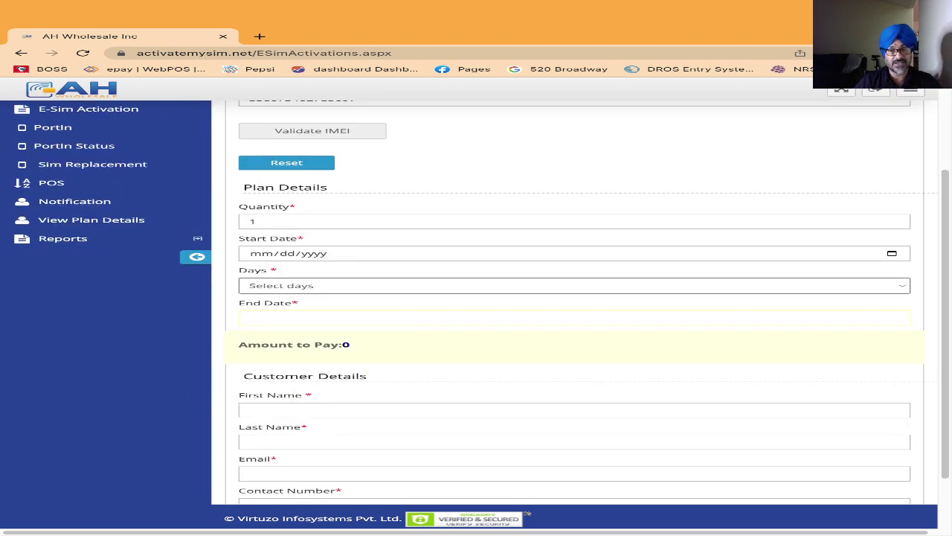
{"action": "left_click", "coordinate": [521, 253]}
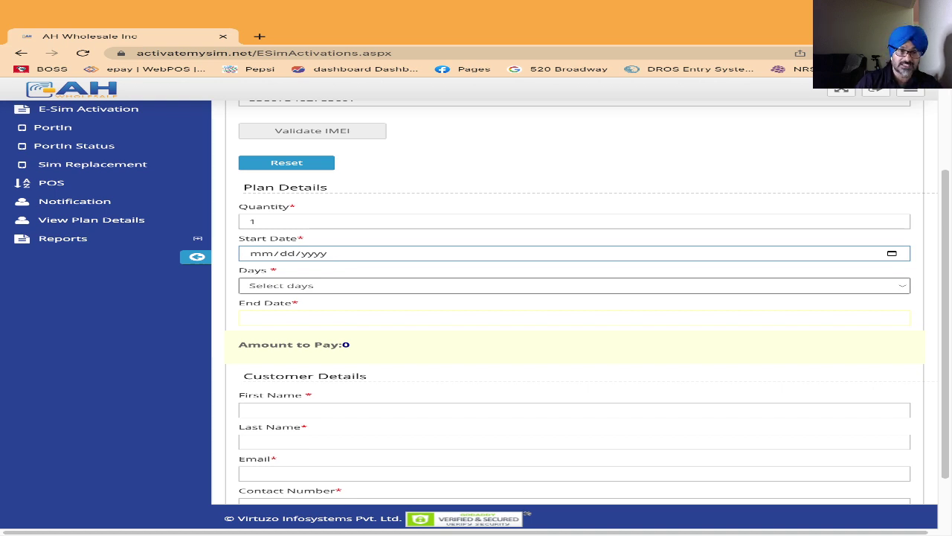
{"action": "left_click", "coordinate": [261, 253]}
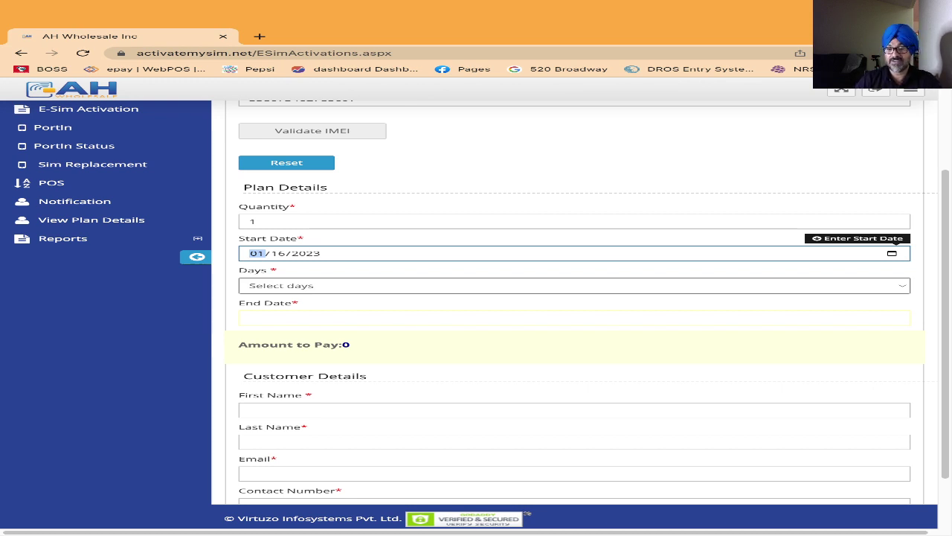
{"action": "type", "text": "0105"}
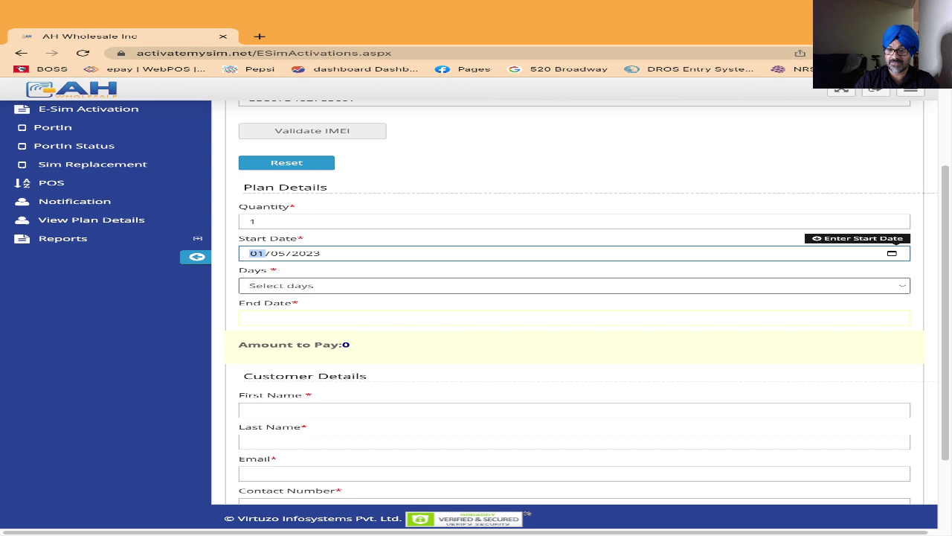
{"action": "key", "text": "Tab"}
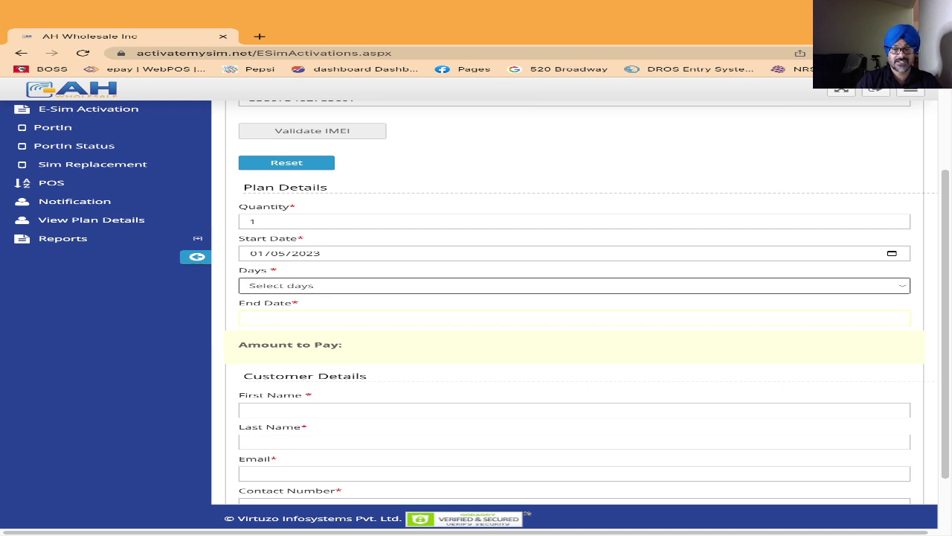
{"action": "key", "text": "7"}
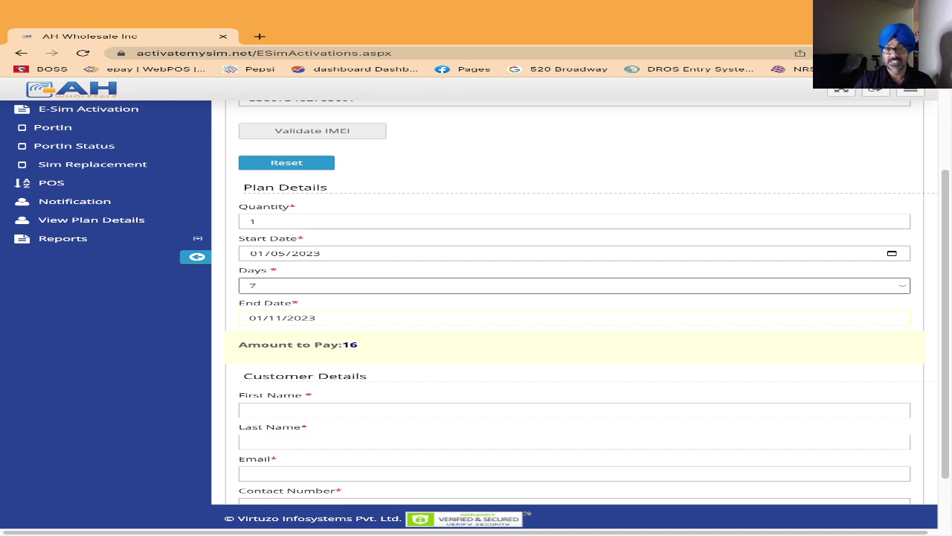
- Fill in the customer's first name, last name, email and contact number from the saved autofill entry
{"action": "scroll", "coordinate": [573, 298], "scroll_direction": "up", "scroll_amount": 2}
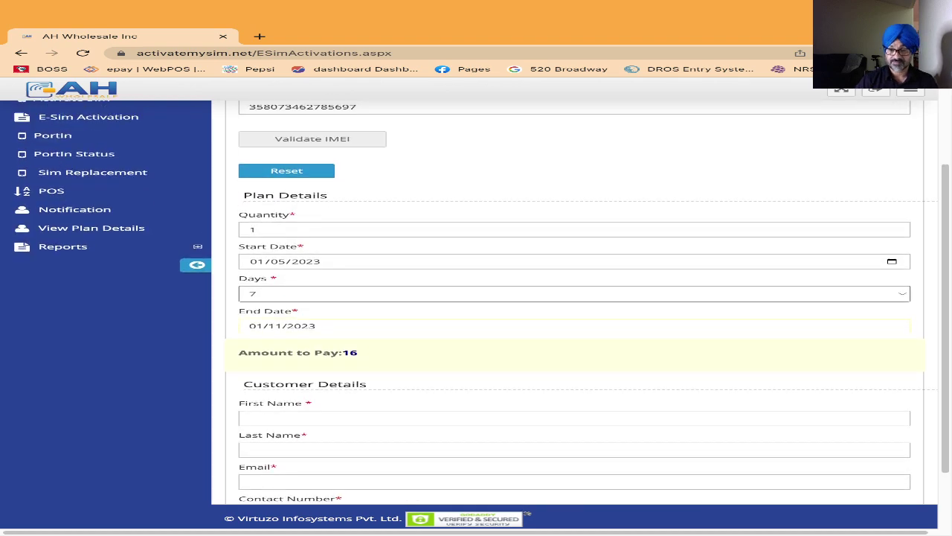
{"action": "scroll", "coordinate": [572, 298], "scroll_direction": "down", "scroll_amount": 3}
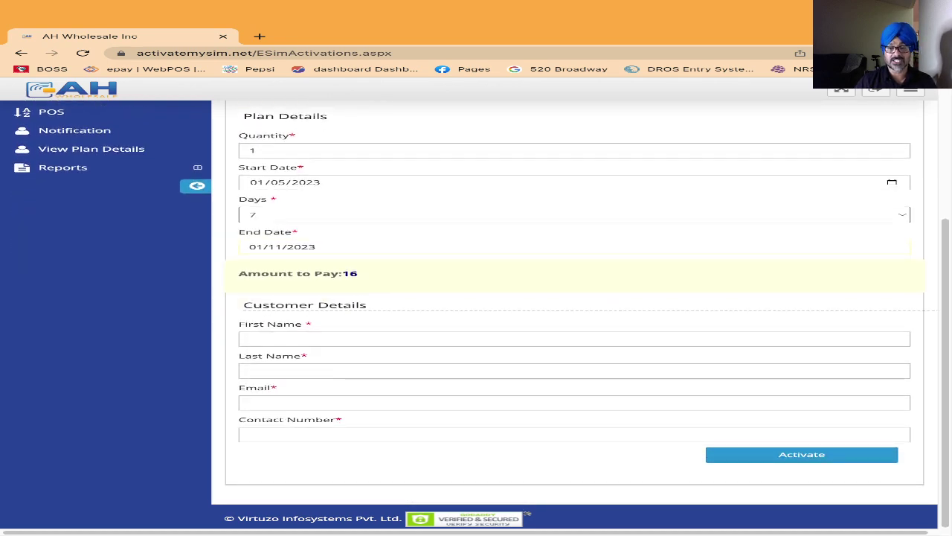
{"action": "left_click", "coordinate": [573, 339]}
{"action": "key", "text": "Down"}
{"action": "key", "text": "Return"}
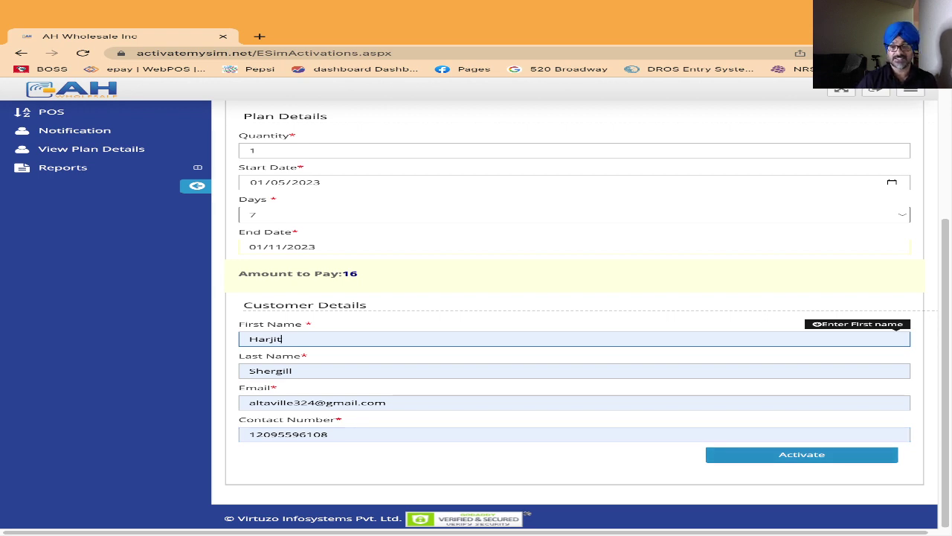
- Submit the completed form to activate the eSIM
{"action": "key", "text": "Return"}
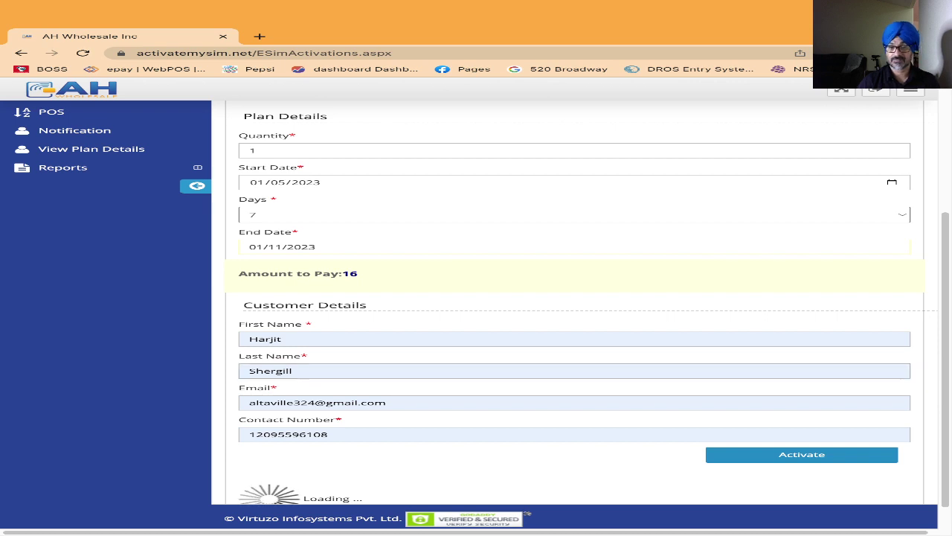
{"action": "scroll", "coordinate": [573, 312], "scroll_direction": "down", "scroll_amount": 1}
{"action": "left_click", "coordinate": [521, 340]}
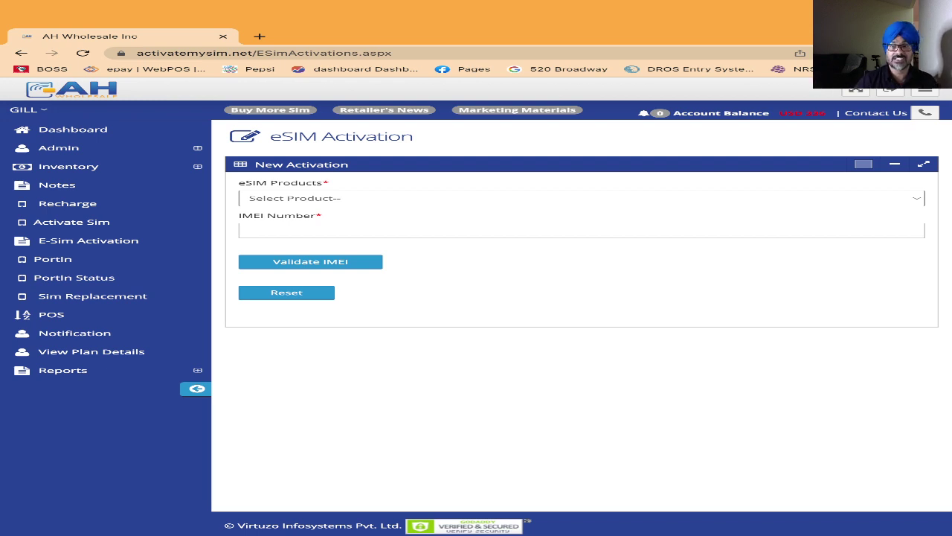
- Switch to Gmail in a new tab, open the eSIM Activation email and examine its QR code and plan details
{"action": "key", "text": "ctrl+t"}
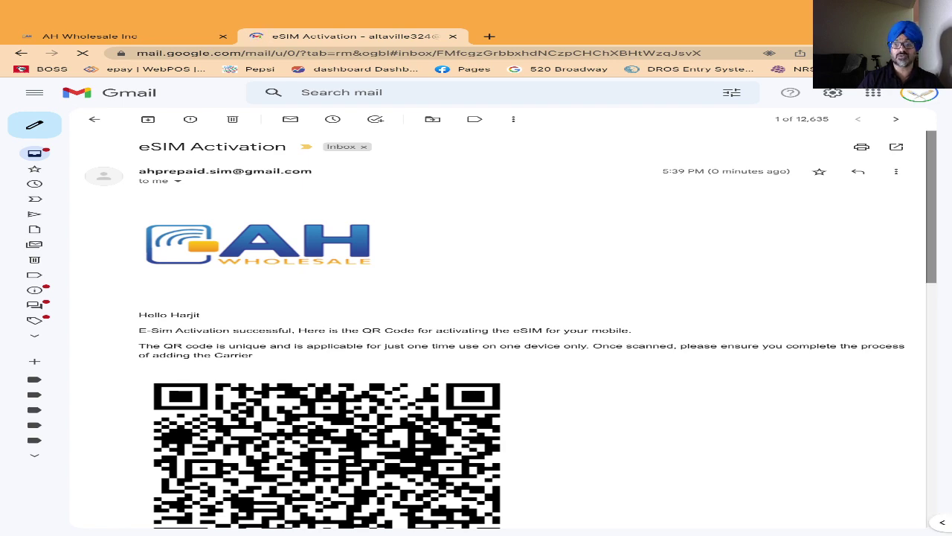
{"action": "scroll", "coordinate": [511, 329], "scroll_direction": "down", "scroll_amount": 2}
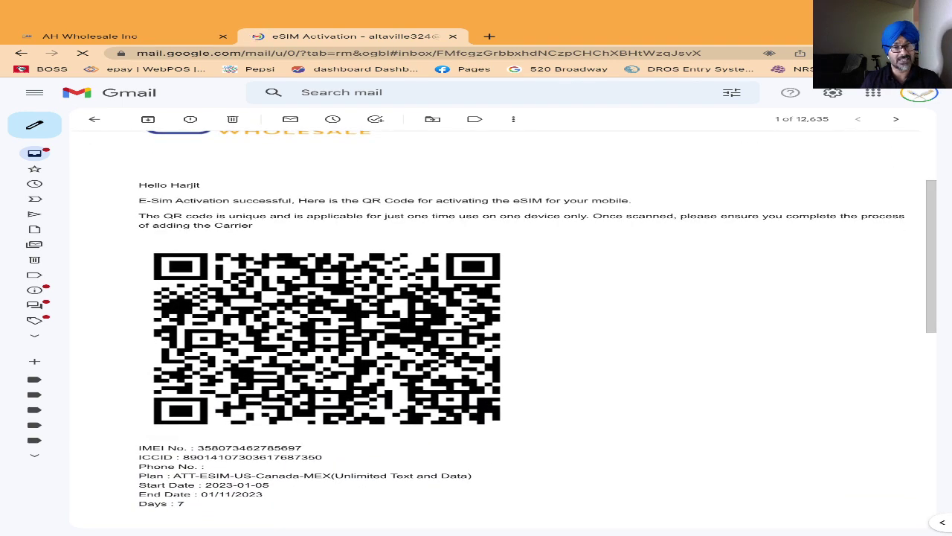